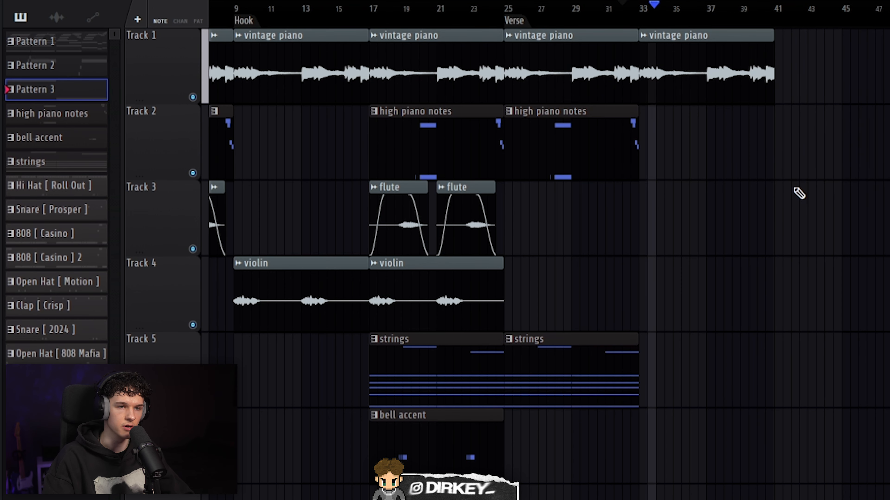
Build the bridge at bars 41 to 49 from vintage piano, high piano notes, flute, strings and bell accent clips.
scroll(644, 17, down, 3)
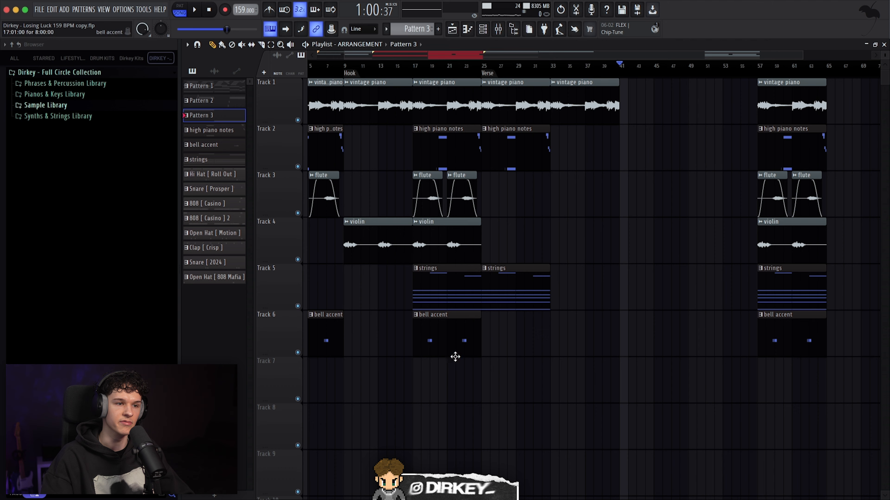
drag(466, 356, 636, 85)
key(Delete)
click(636, 94)
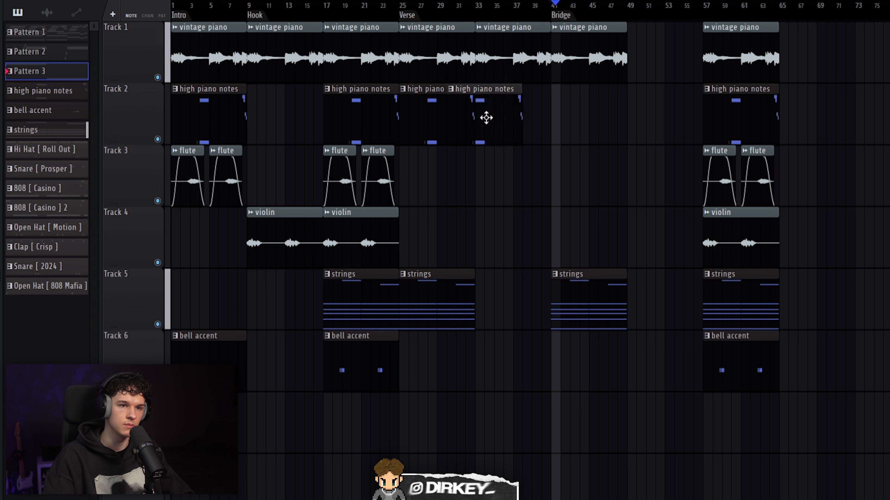
drag(485, 116, 583, 105)
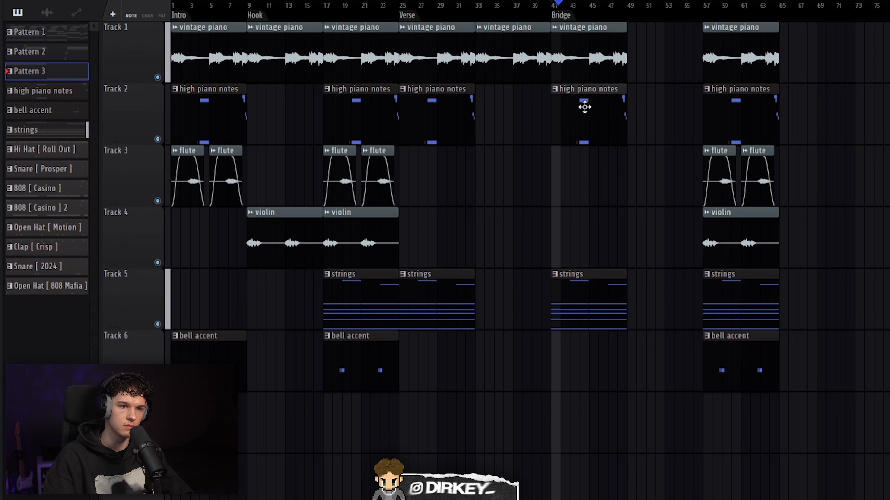
drag(407, 169, 569, 180)
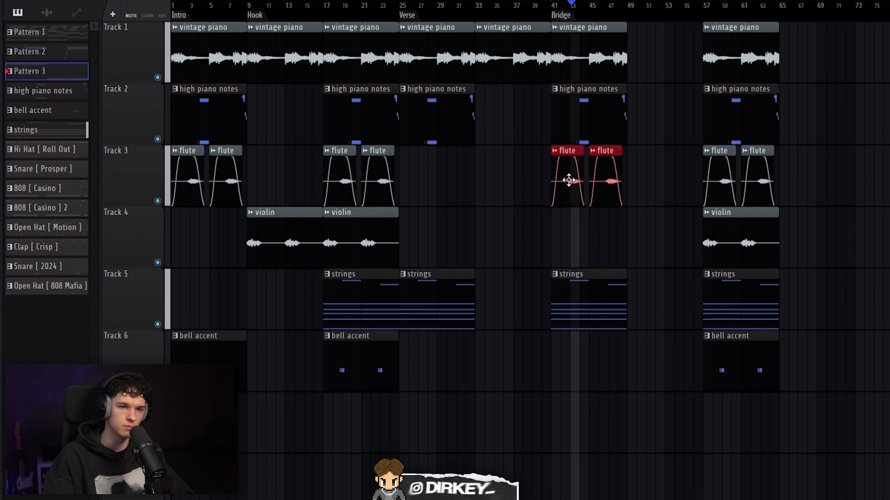
drag(340, 361, 572, 350)
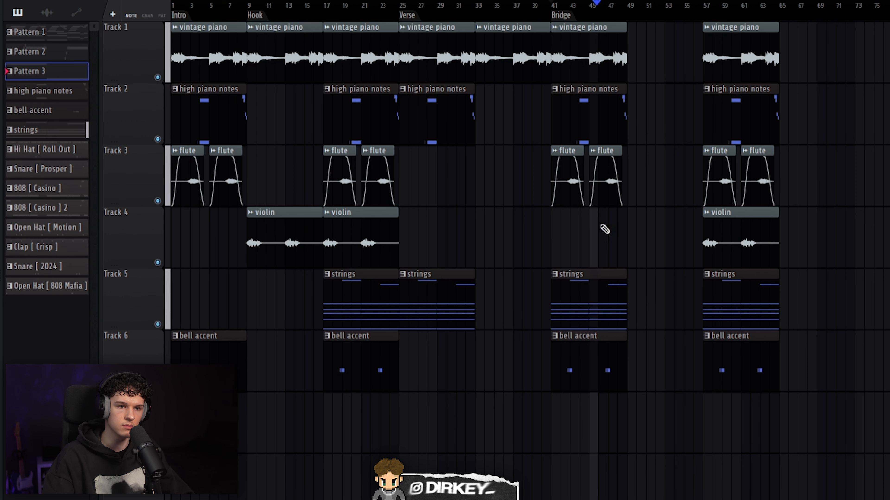
key(space)
drag(557, 222, 636, 248)
drag(236, 218, 180, 250)
drag(260, 238, 260, 237)
drag(250, 218, 335, 240)
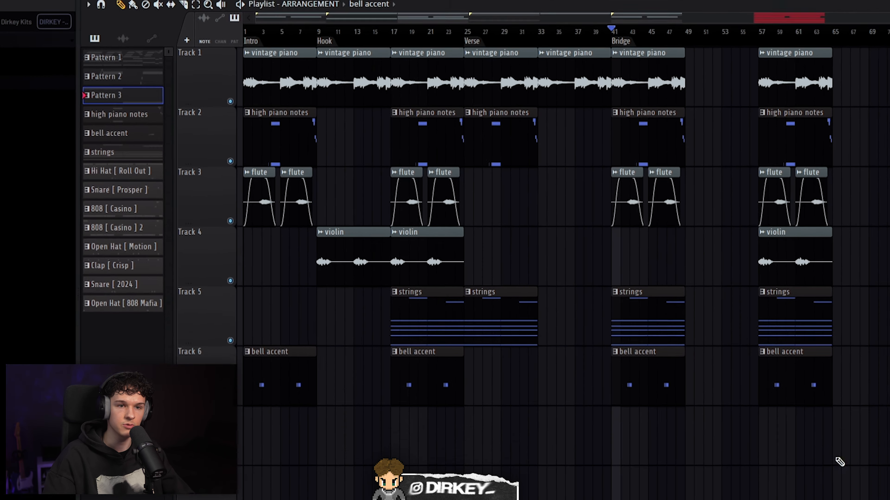
Delete all the leftover clips at bars 57 to 65, beyond the bridge.
drag(838, 461, 825, 3)
key(Delete)
Try repeating the hook and verse clips after the bridge, starting at bar 49.
drag(822, 416, 315, 59)
drag(389, 101, 675, 95)
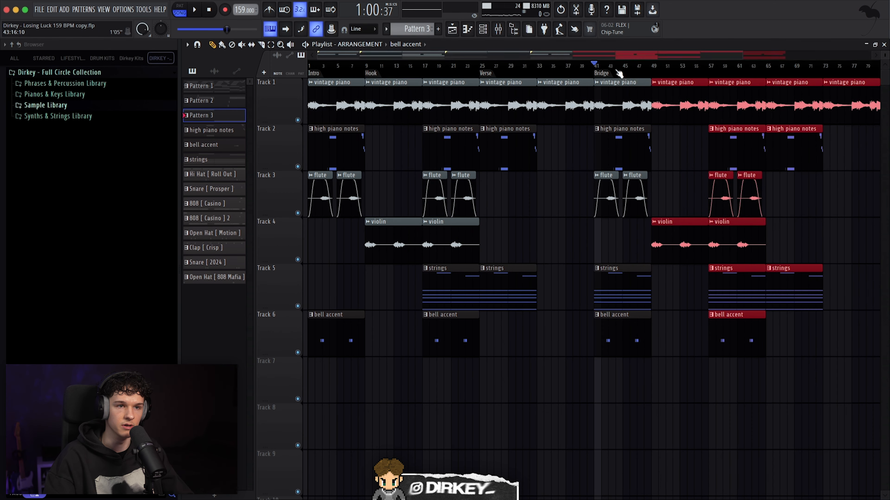
scroll(620, 73, down, 2)
drag(822, 448, 275, 56)
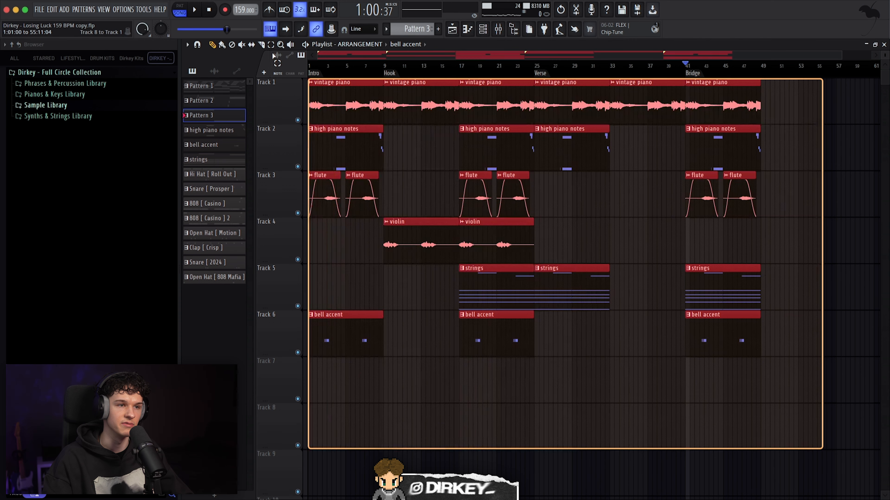
click(360, 66)
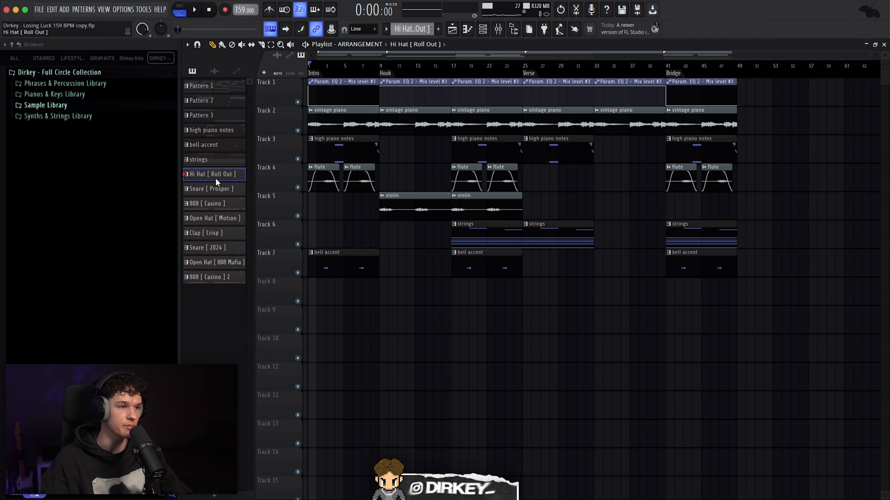
Order the drum patterns with both 808 patterns first and place them all at bar 9 on tracks 8 to 15.
click(208, 276)
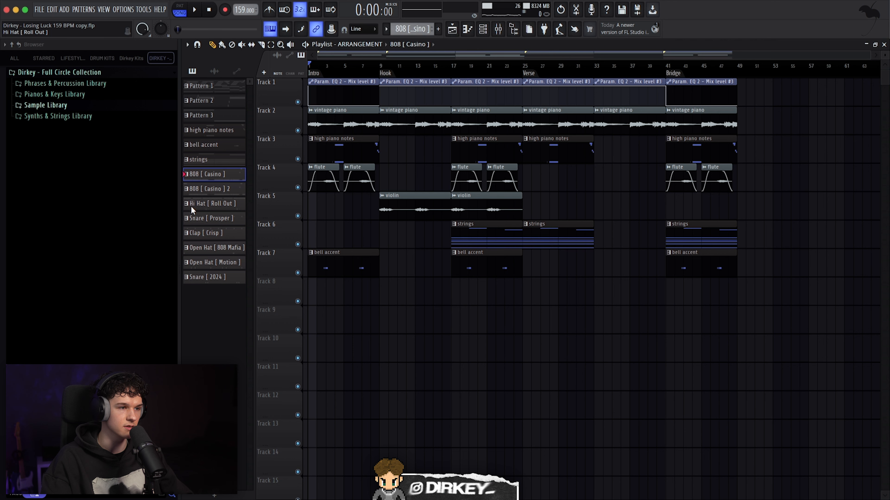
shift+click(200, 279)
drag(207, 177, 382, 300)
click(509, 346)
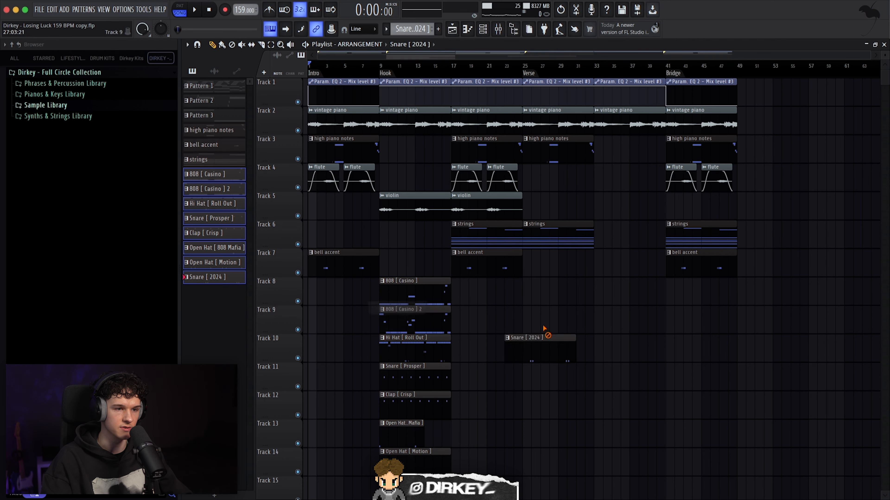
right_click(534, 345)
Duplicate the drum clips on tracks 8 to 15 three times so they fill bars 9 to 41.
scroll(500, 370, down, 1)
drag(422, 400, 449, 400)
drag(500, 250, 387, 450)
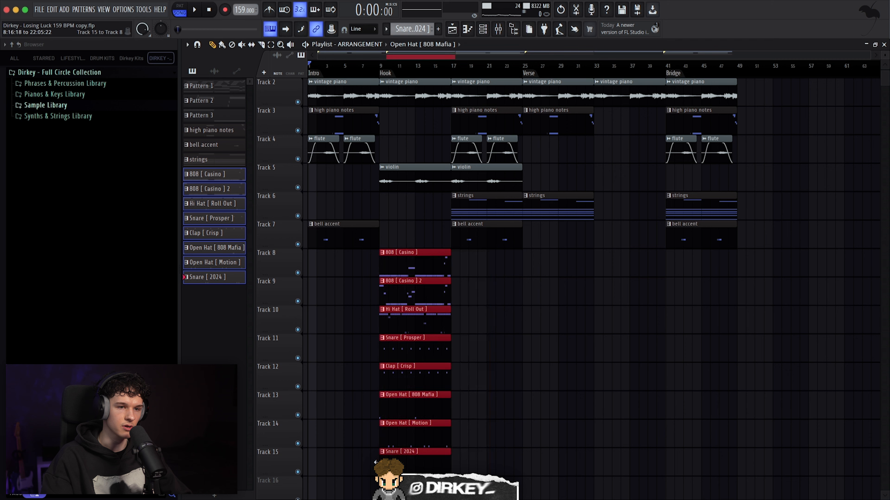
key(super+b)
key(super+b)
key(super+b)
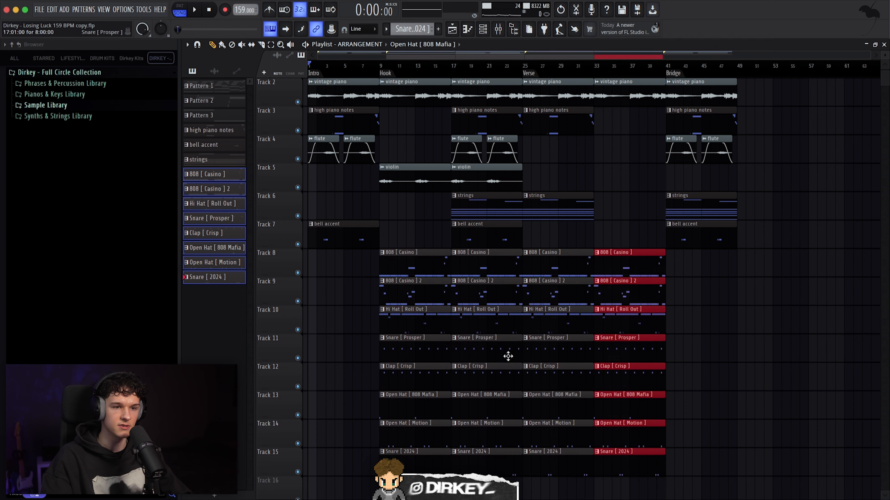
Listen to the 808 [ Casino ] and 808 [ Casino ] 2 tracks one at a time in solo.
drag(405, 262, 419, 264)
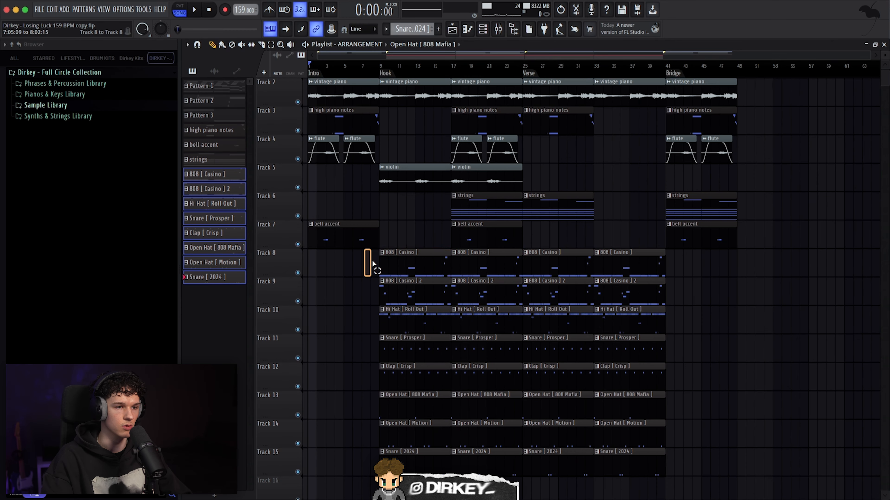
drag(373, 264, 424, 443)
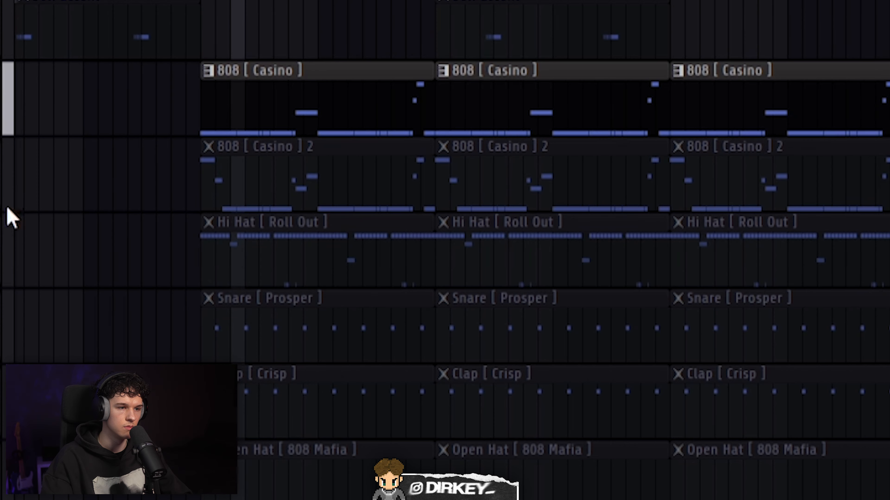
key(space)
right_click(0, 211)
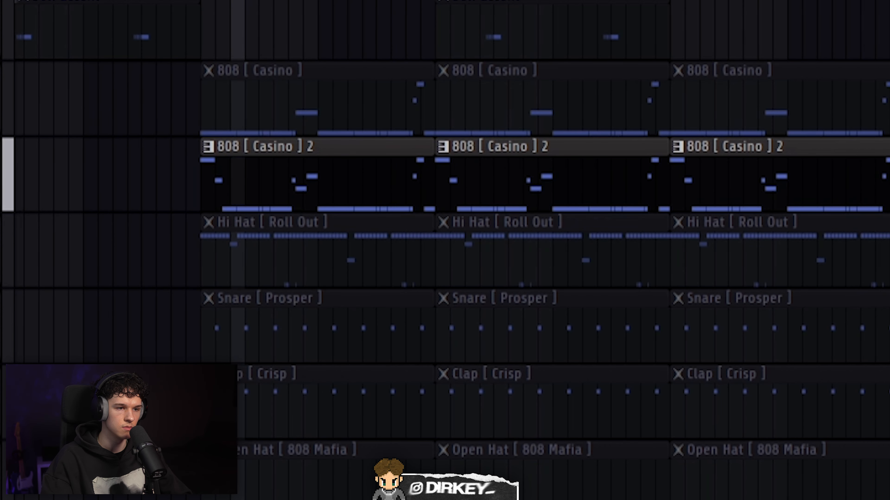
key(space)
drag(168, 175, 245, 113)
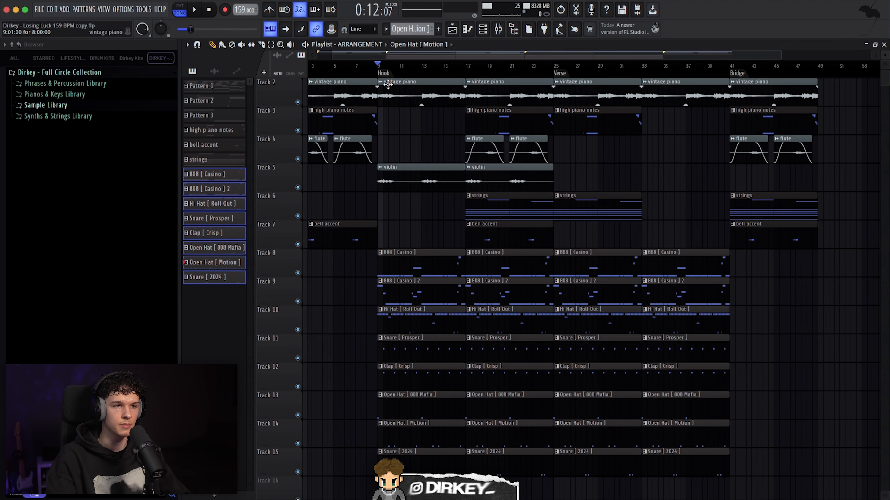
Remove 808 [ Casino ] 2 from bars 9 to 33 and 808 [ Casino ] from bars 33 to 41.
drag(386, 81, 617, 247)
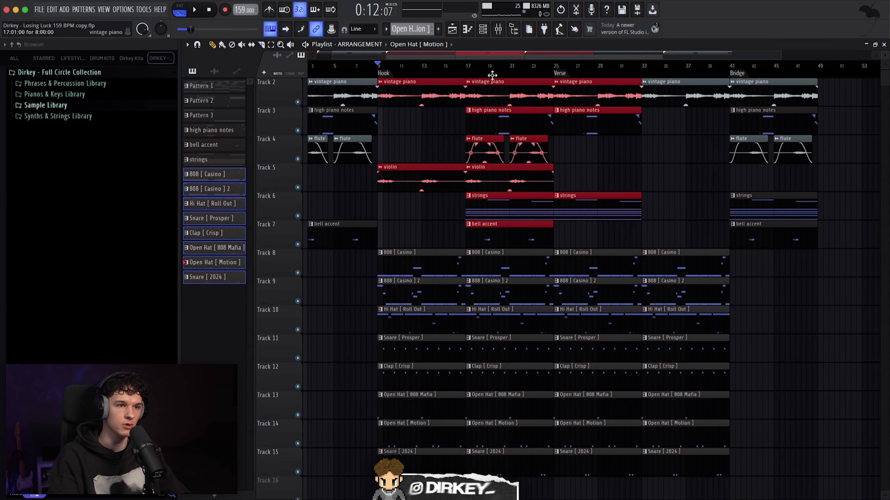
super+click(455, 221)
drag(422, 301, 581, 290)
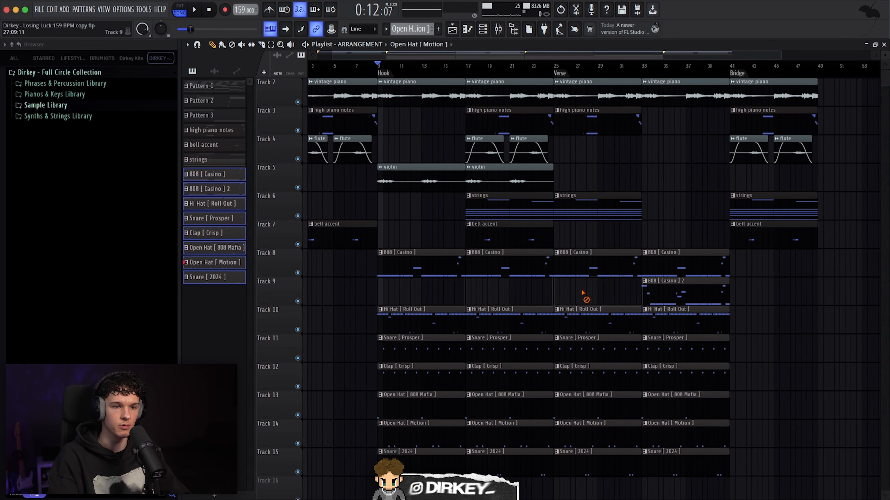
drag(643, 65, 730, 71)
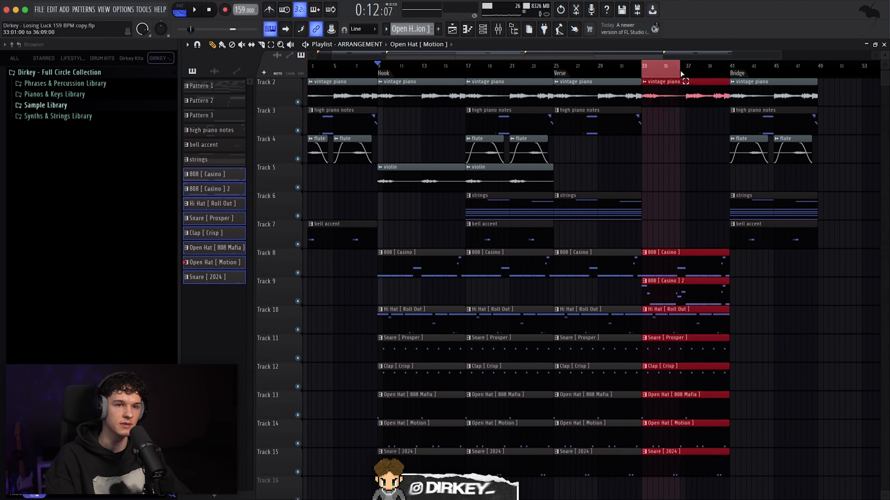
drag(672, 131, 683, 102)
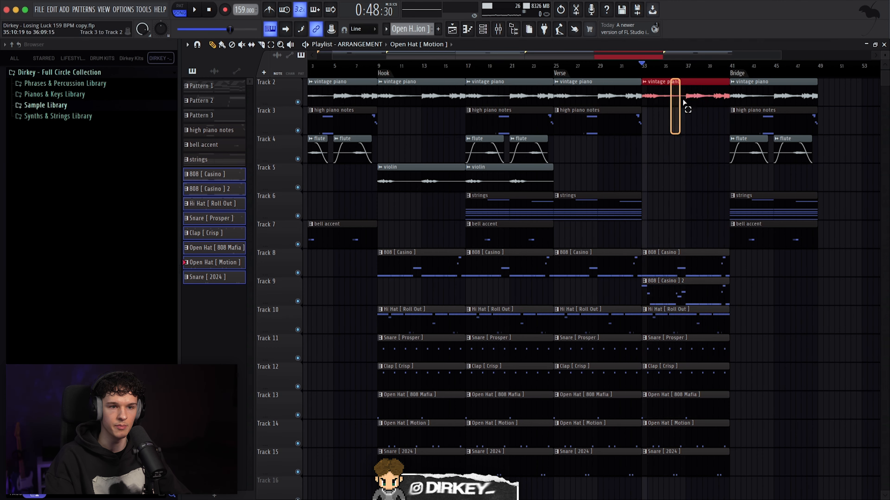
right_click(669, 254)
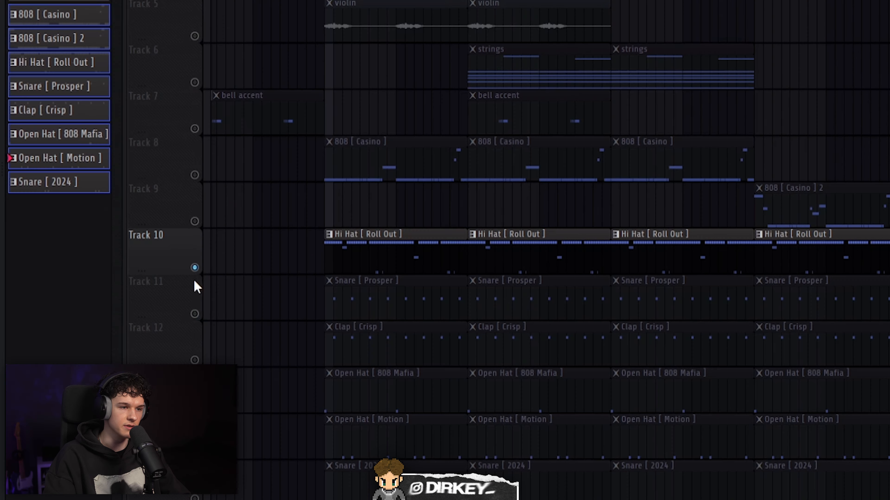
Play the soloed hi-hat track and bring in the snare, clap, 808 [ Casino ], Open Hat [ Motion ] and Snare [ 2024 ] tracks.
click(298, 357)
click(194, 360)
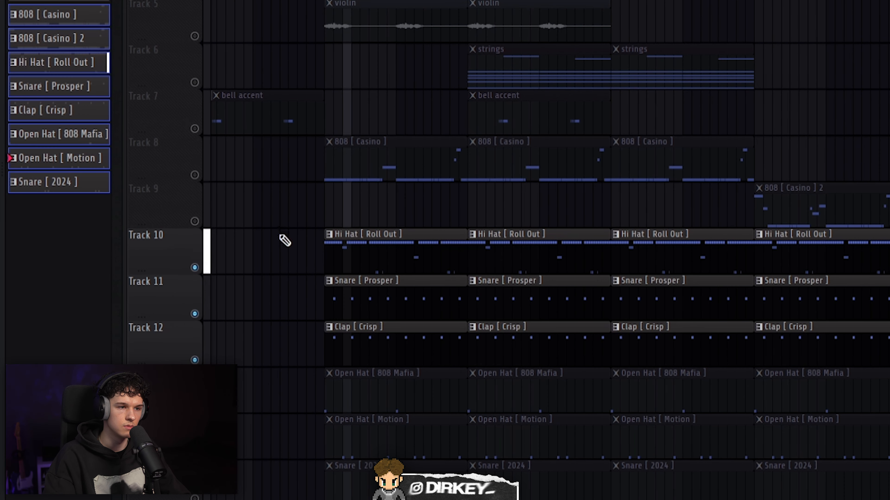
click(194, 175)
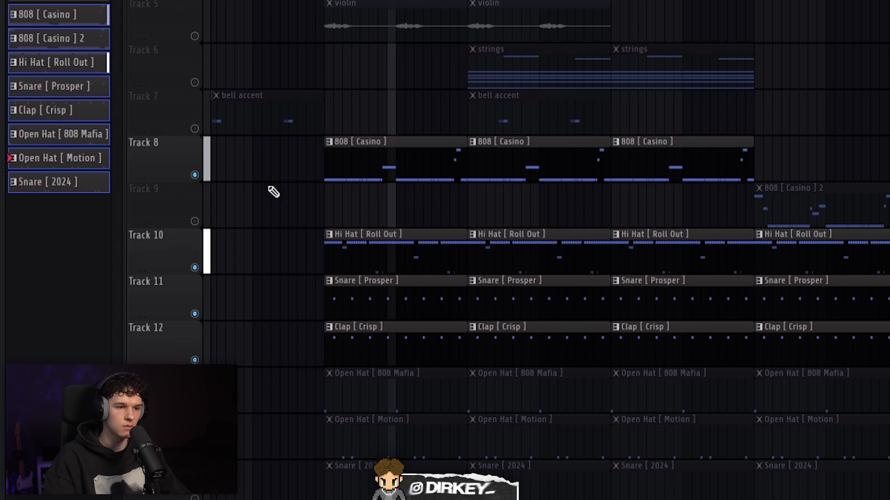
drag(294, 367, 881, 256)
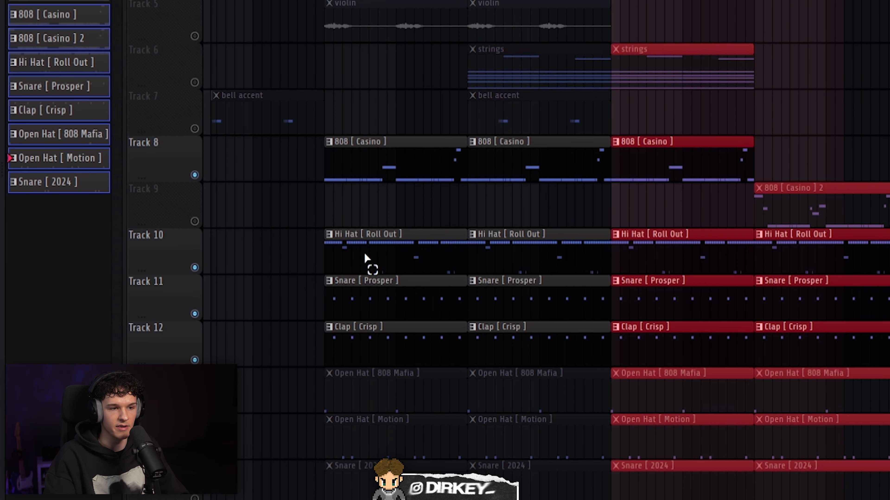
drag(364, 258, 418, 350)
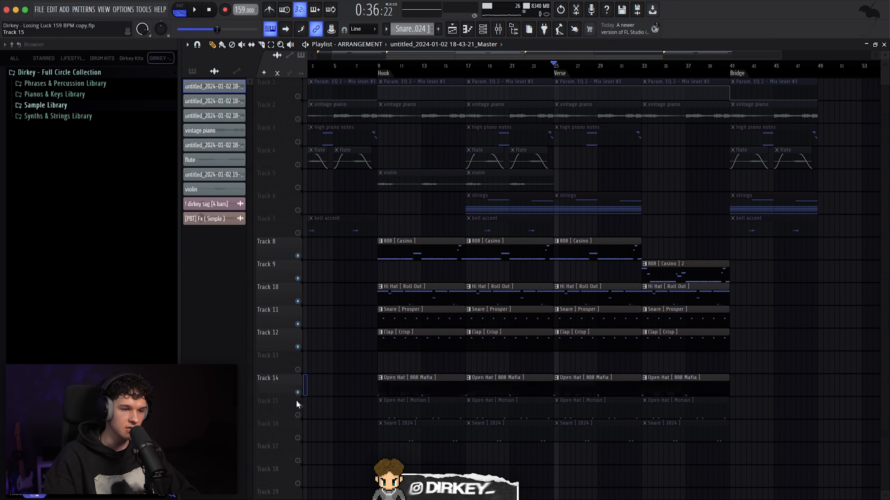
click(297, 415)
click(298, 438)
drag(378, 448, 499, 378)
drag(505, 228, 378, 79)
super+click(375, 74)
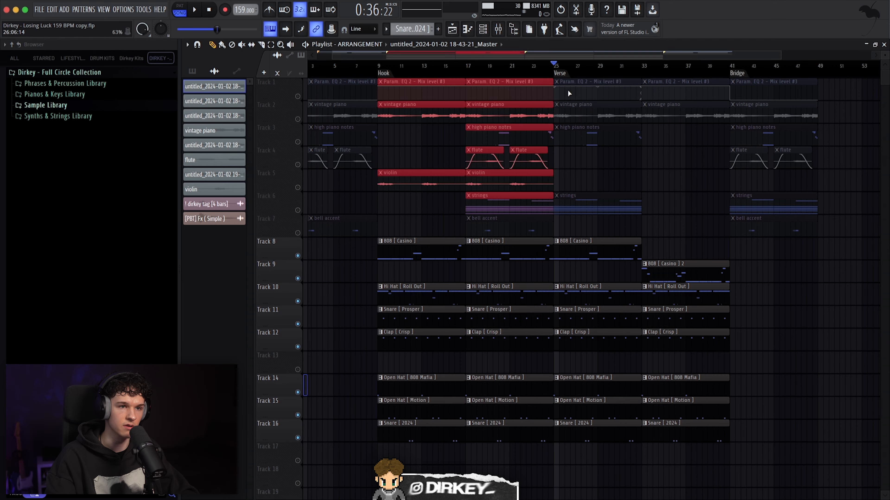
drag(556, 78, 643, 231)
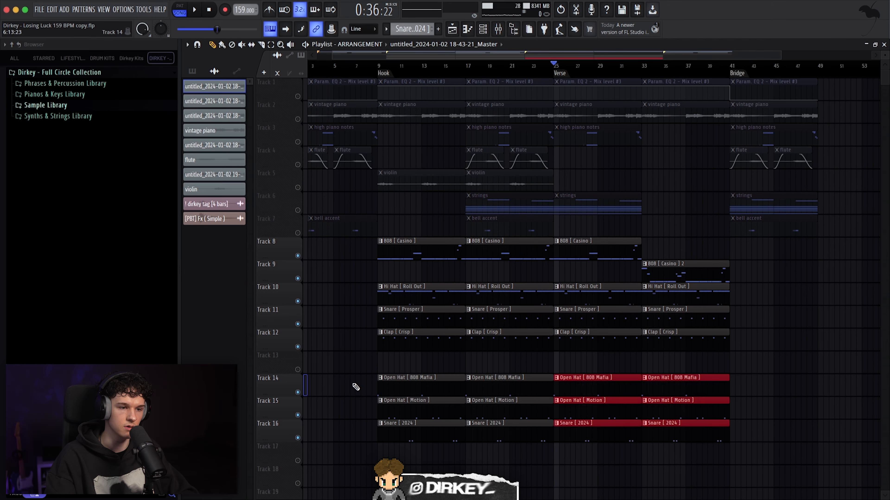
drag(353, 387, 725, 418)
drag(683, 382, 638, 452)
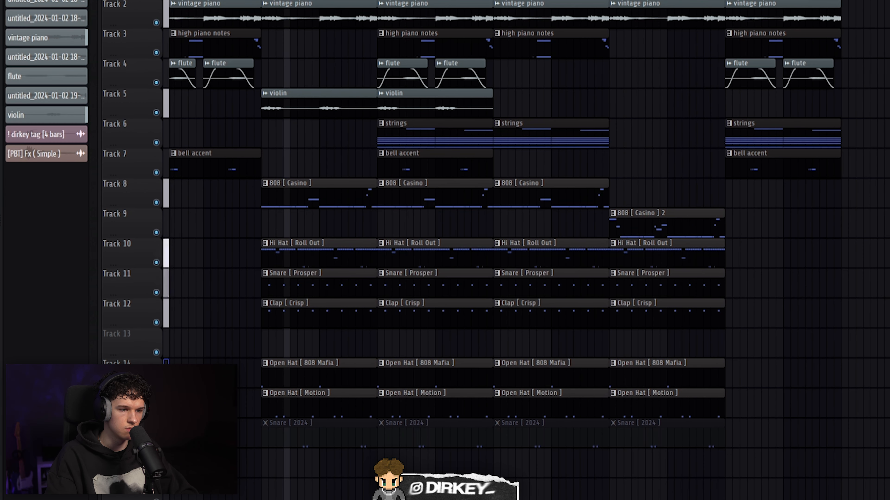
With both open hat tracks soloed, remove Open Hat [ Motion ] at bars 9, 25 and 33 and Open Hat [ 808 Mafia ] at bar 33.
right_click(156, 382)
click(156, 412)
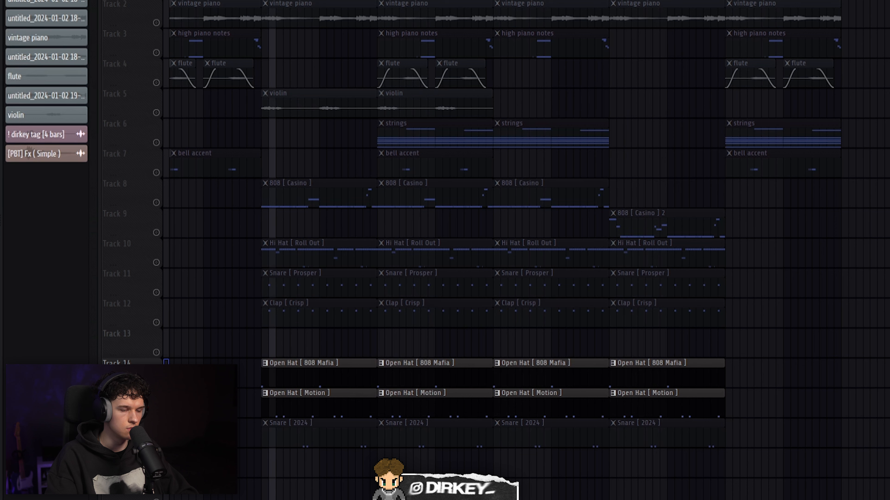
right_click(298, 414)
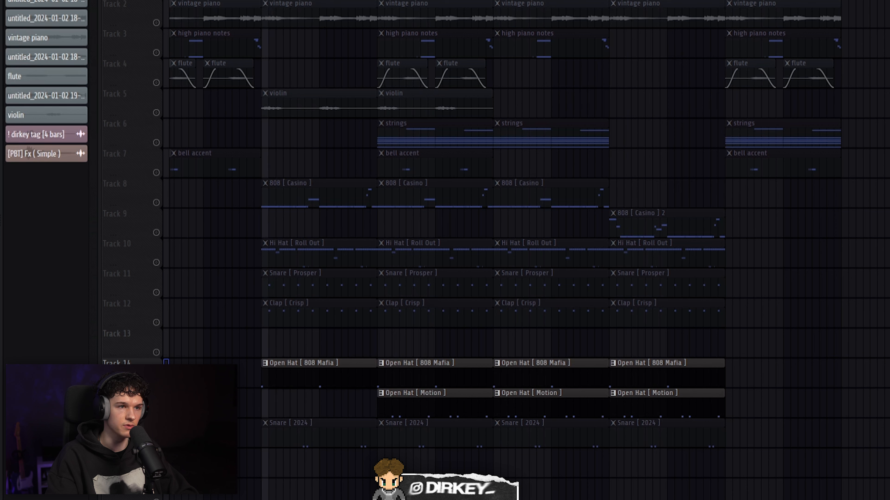
right_click(648, 372)
drag(393, 408, 478, 410)
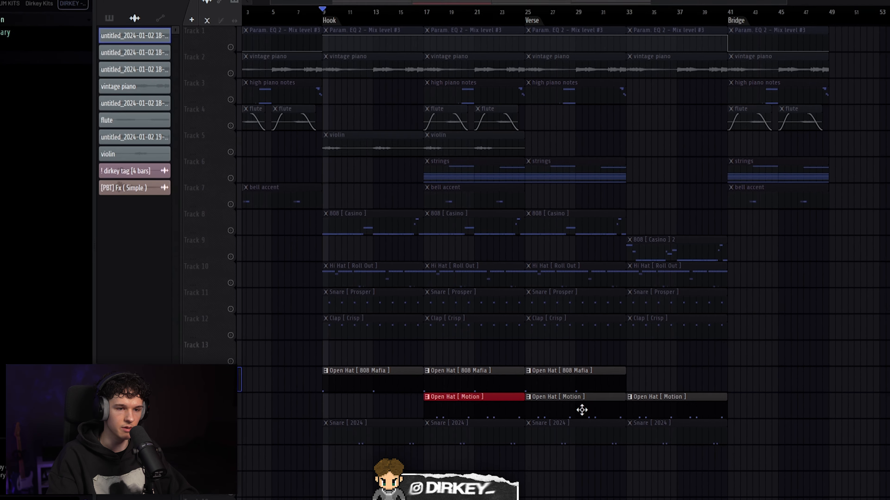
right_click(557, 409)
right_click(630, 409)
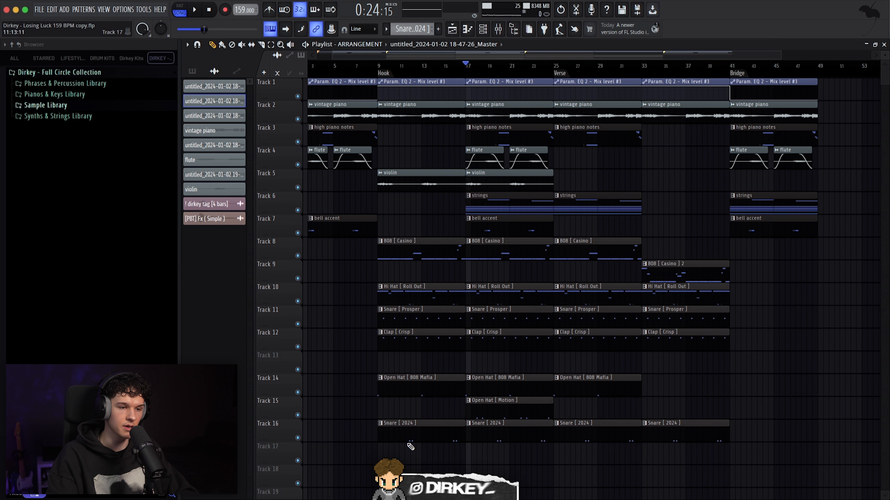
Delete the Snare [ 2024 ] clips at bars 9, 25 and 33, keeping only the one at bar 17.
drag(394, 421, 646, 436)
key(Delete)
drag(575, 422, 659, 435)
key(Delete)
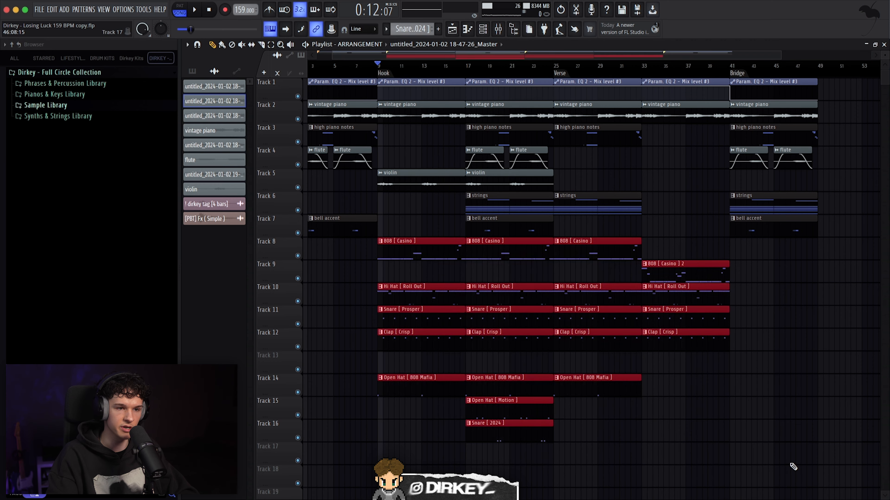
Move all the drum clips down one track so that track 8 is free.
key(shift+Down)
drag(368, 249, 732, 261)
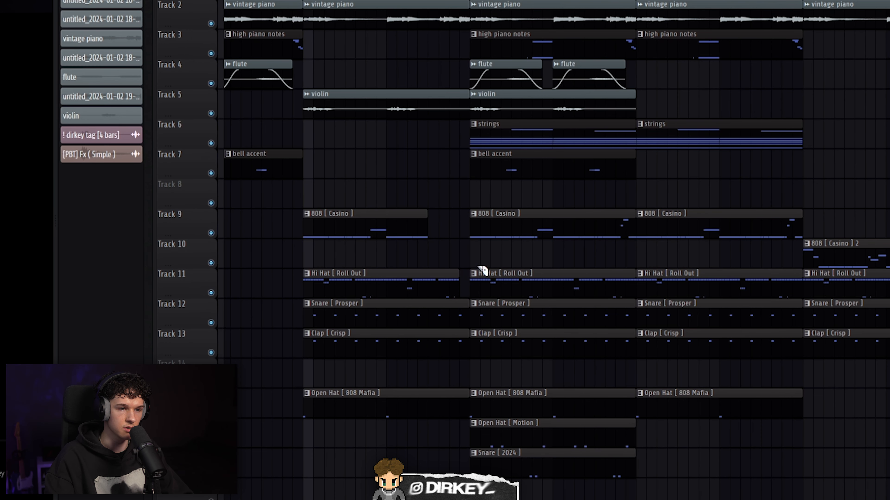
Cut gaps into the Hi Hat [ Roll Out ] clip of the hook at bar 9, just before bars 13 and 17.
scroll(354, 95, up, 2)
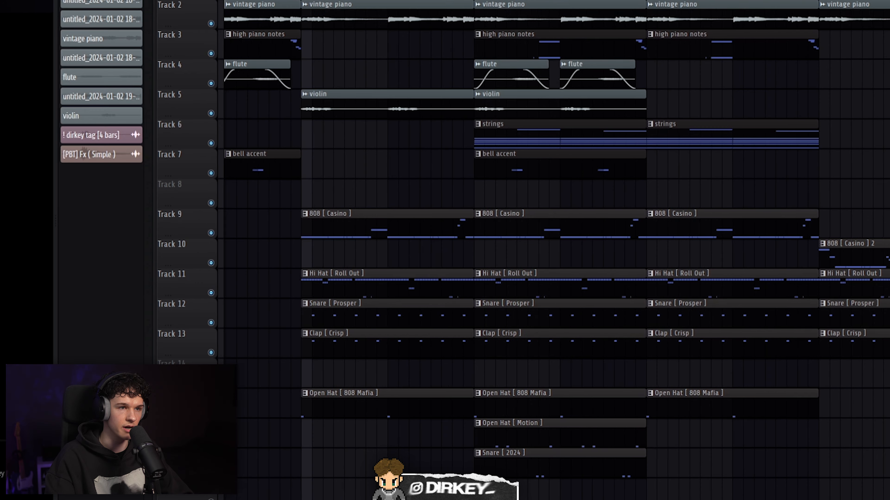
scroll(468, 74, up, 4)
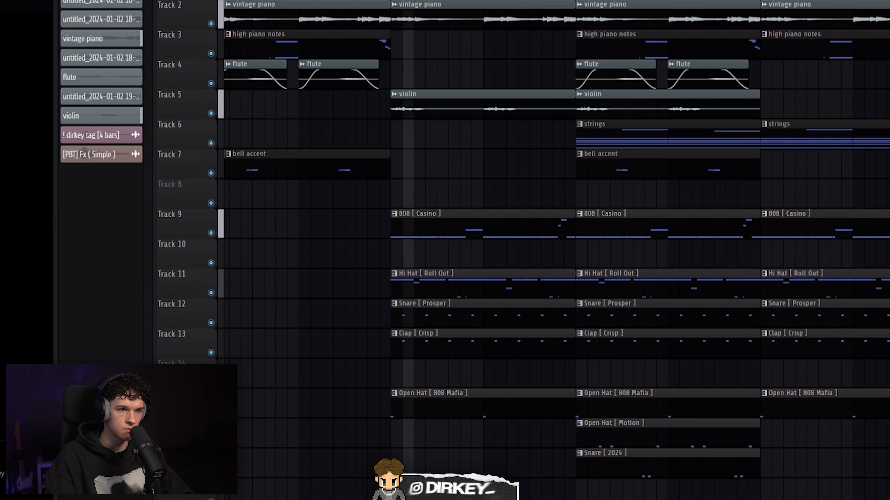
click(439, 276)
right_click(420, 280)
key(b)
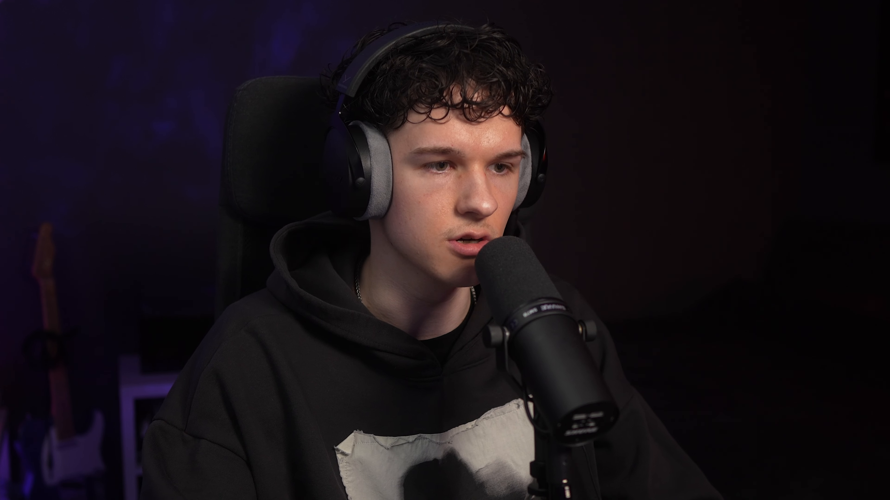
In the bars 17–25 section, cut off the Hi Hat [ Roll Out ] clip from bar 23 and the 808 [ Casino ] clip from bar 24.
drag(459, 66, 541, 67)
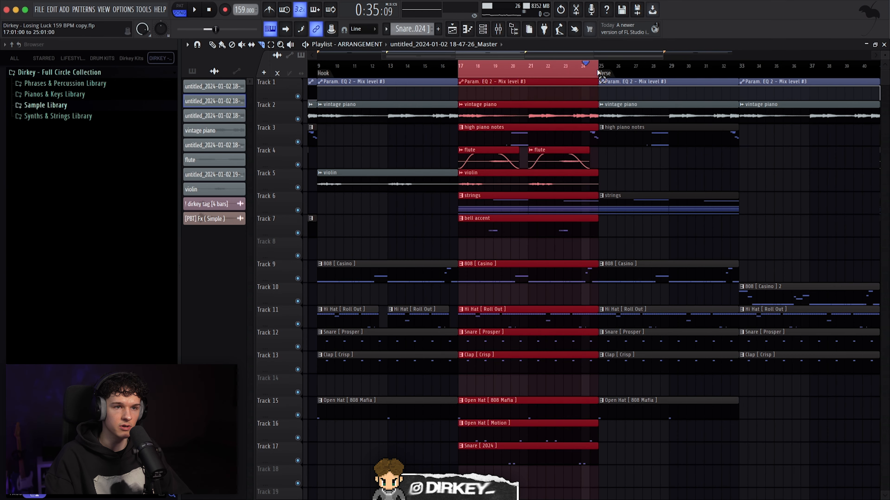
key(super+d)
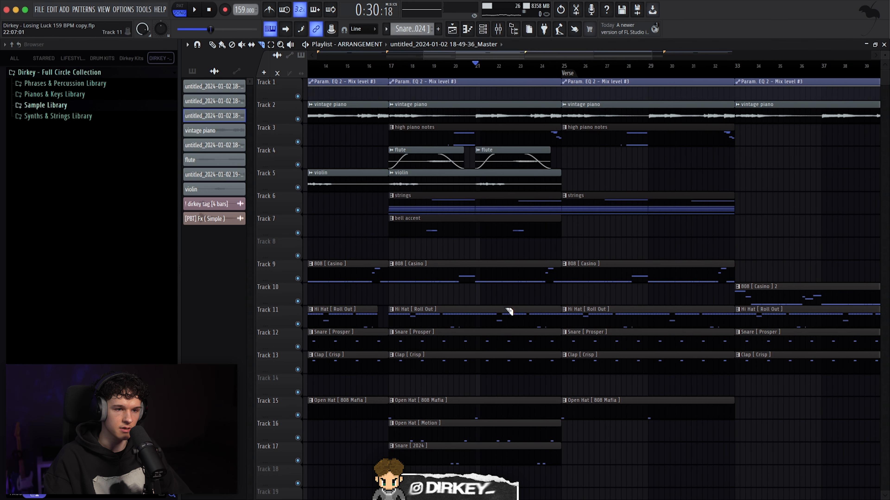
key(space)
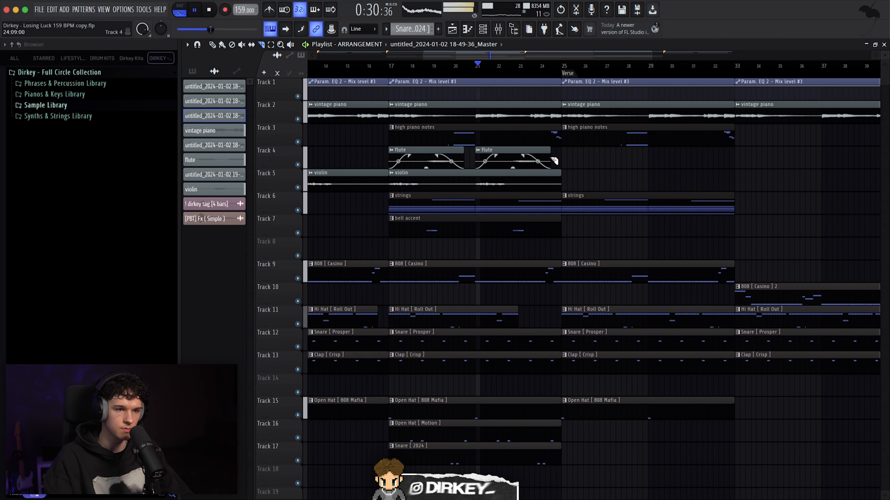
scroll(541, 72, up, 3)
drag(543, 260, 544, 266)
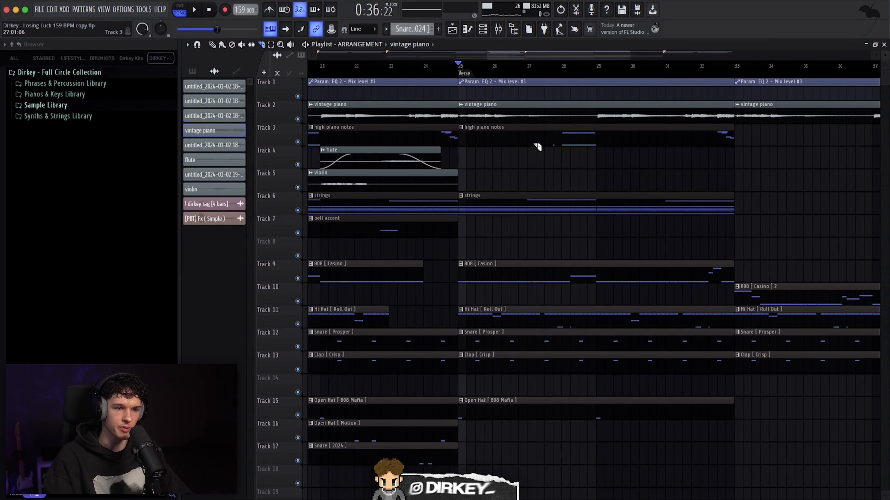
In the verse, trim the 808 [ Casino ] to bars 27–31 and cut the hi-hat's start, the gap before bar 29 and its end before bar 33.
drag(509, 286, 492, 293)
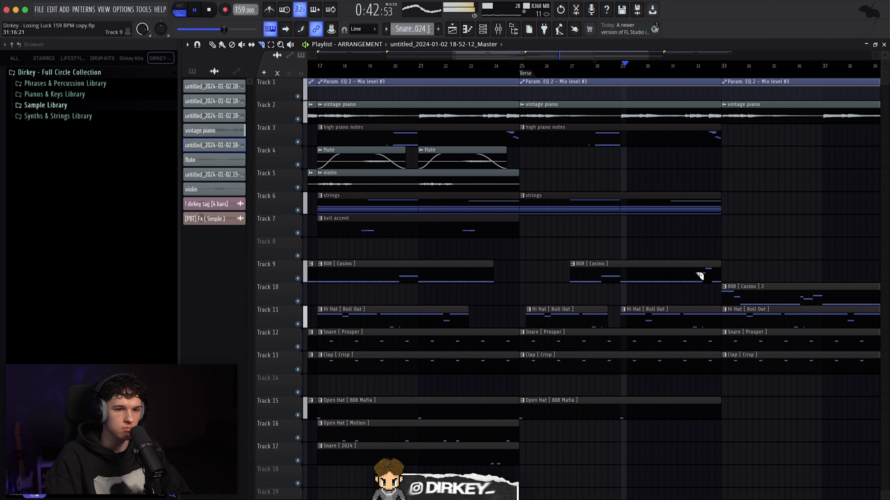
drag(672, 257, 672, 283)
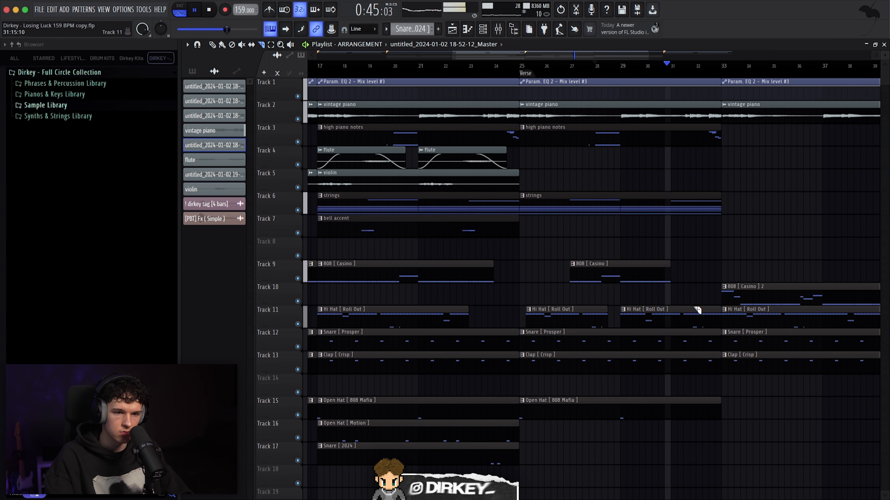
right_click(709, 318)
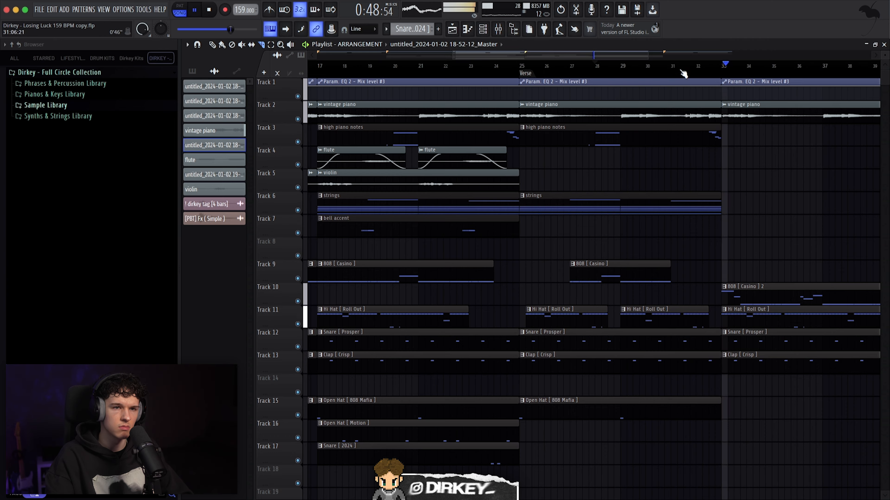
In the bars 33–41 section, cut gaps into the hi-hat, snare and clap clips just before bar 37.
scroll(681, 74, down, 3)
click(590, 288)
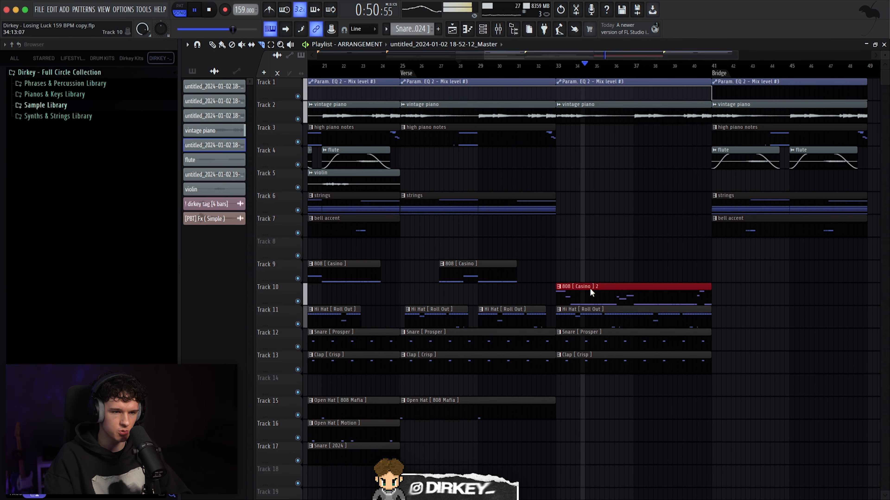
click(635, 318)
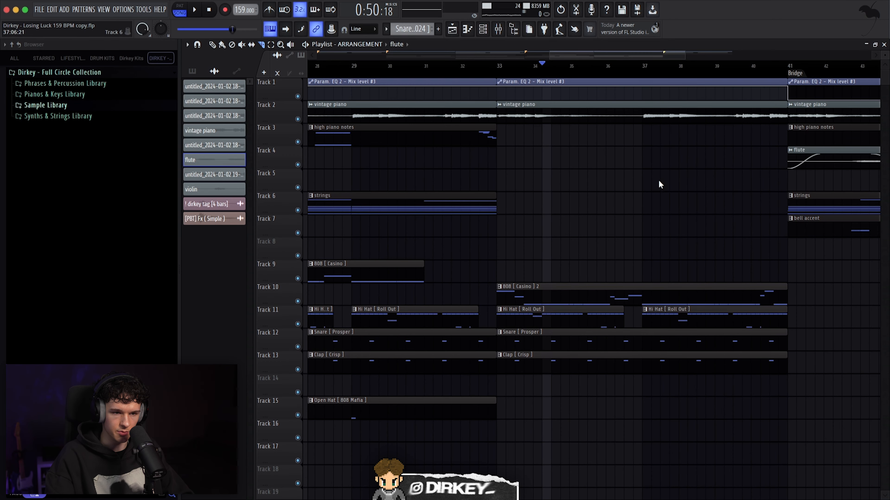
click(589, 66)
drag(646, 353, 619, 363)
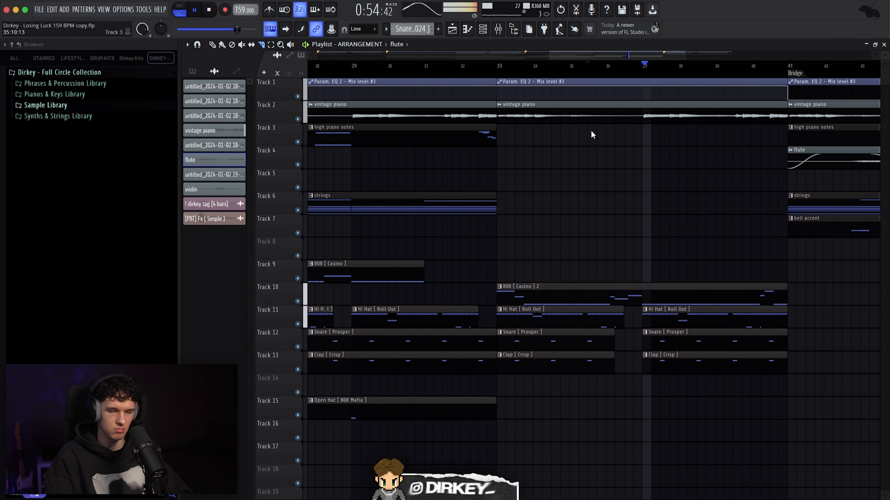
Cut the ends off the 808 [ Casino ] 2 and hi-hat clips from bar 40, and the snare and clap clips shortly after it.
click(592, 66)
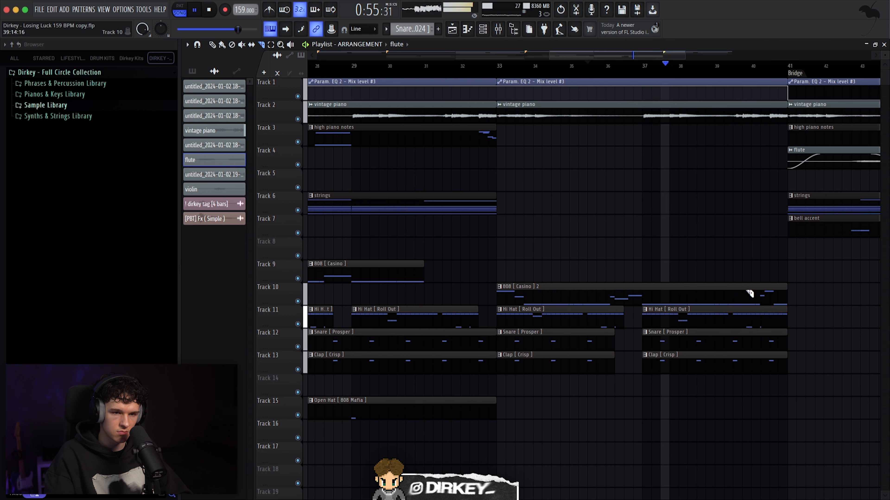
drag(753, 298, 762, 384)
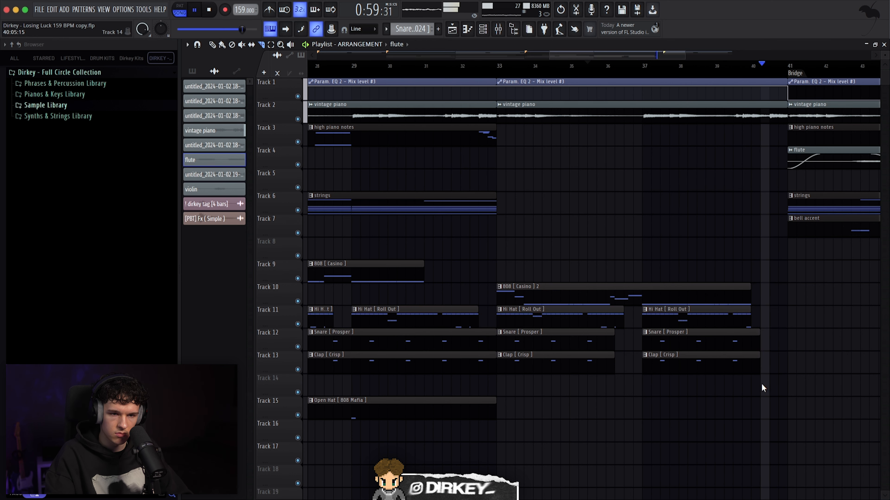
scroll(718, 75, down, 1)
key(space)
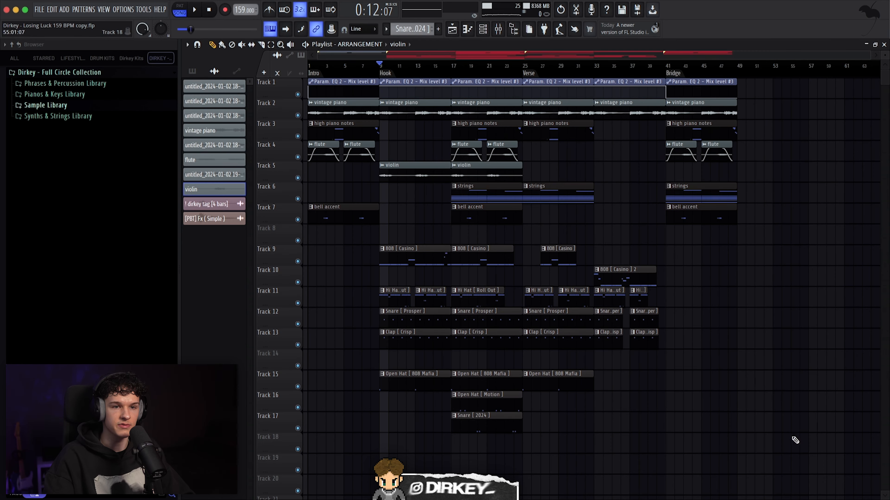
Duplicate all clips from the hook through the bridge, bars 9 to 49, to start at bar 49, and check where the arrangement ends.
drag(802, 434, 531, 78)
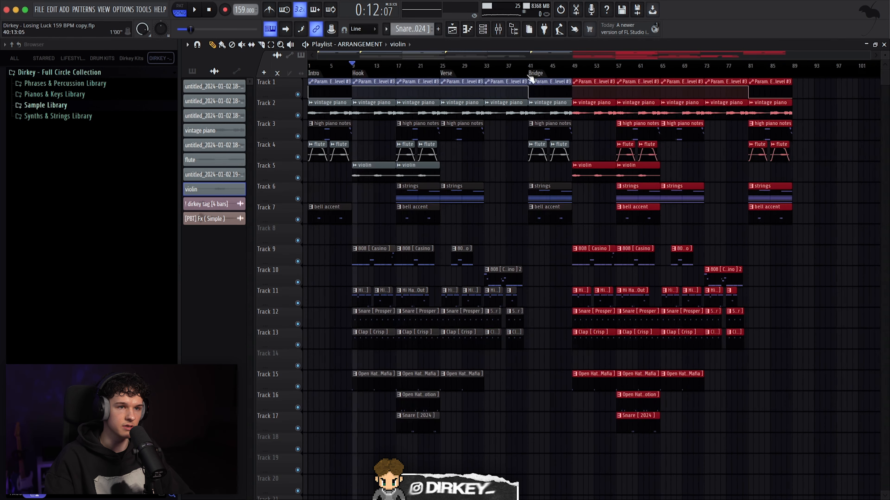
click(577, 70)
click(728, 70)
key(space)
click(788, 66)
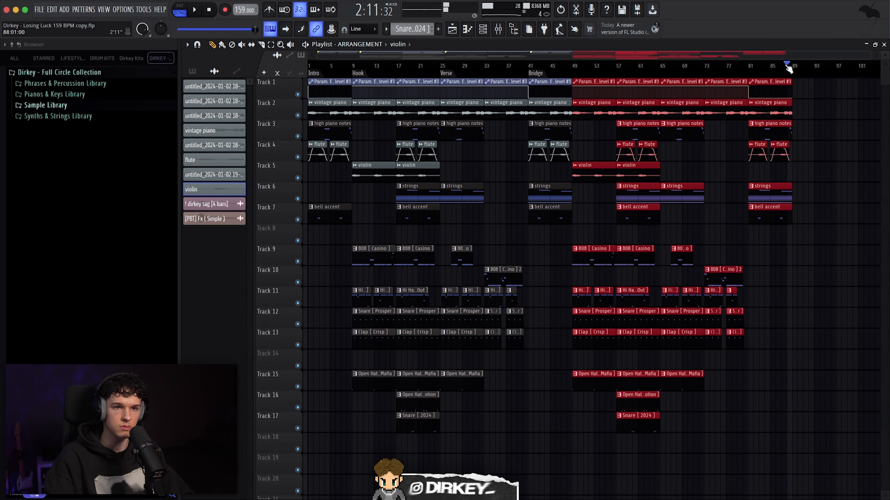
scroll(791, 69, up, 3)
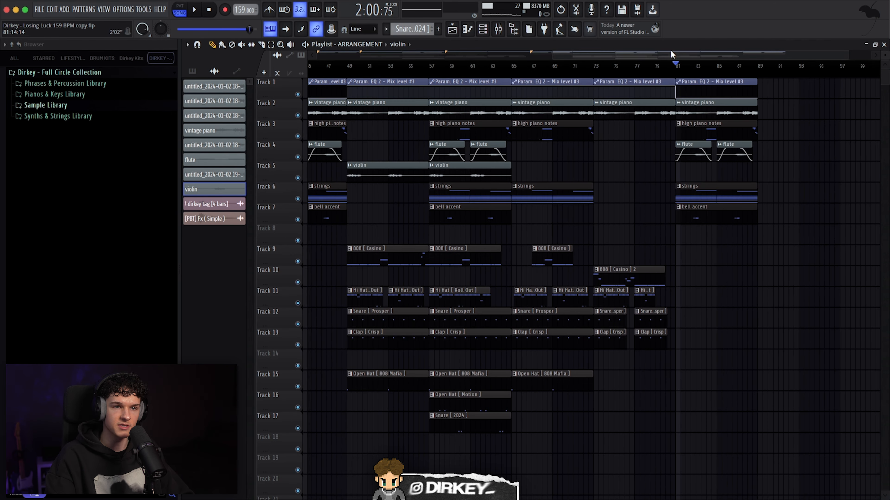
Delete the high piano notes, flute, strings and bell accent clips from the final section at bar 81 and play it from there.
scroll(750, 136, right, 3)
drag(745, 246, 620, 77)
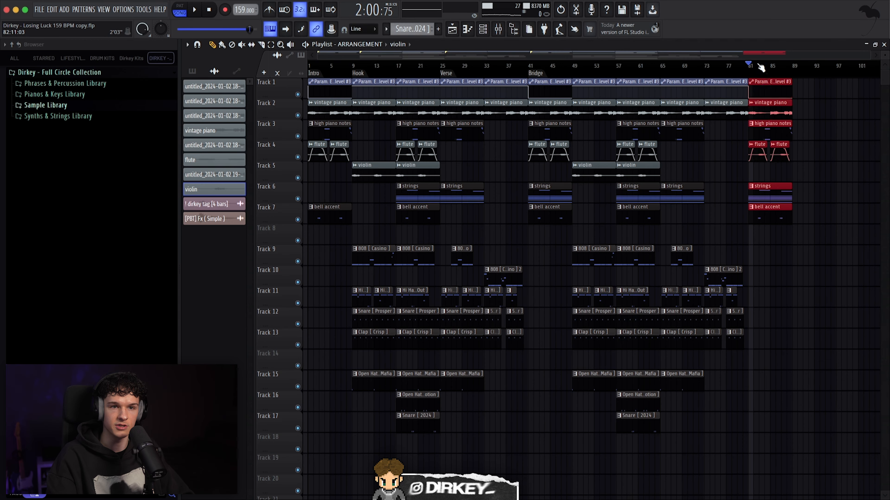
scroll(761, 67, up, 1)
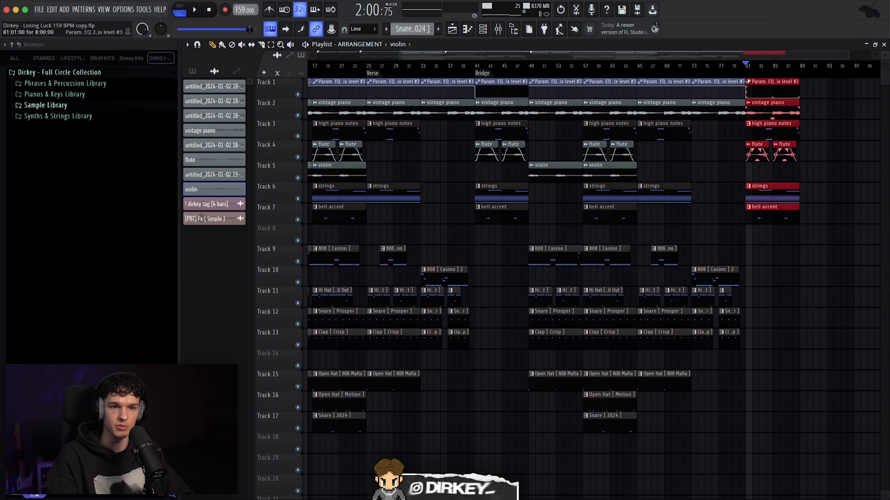
drag(738, 127, 783, 211)
key(Delete)
drag(741, 70, 747, 67)
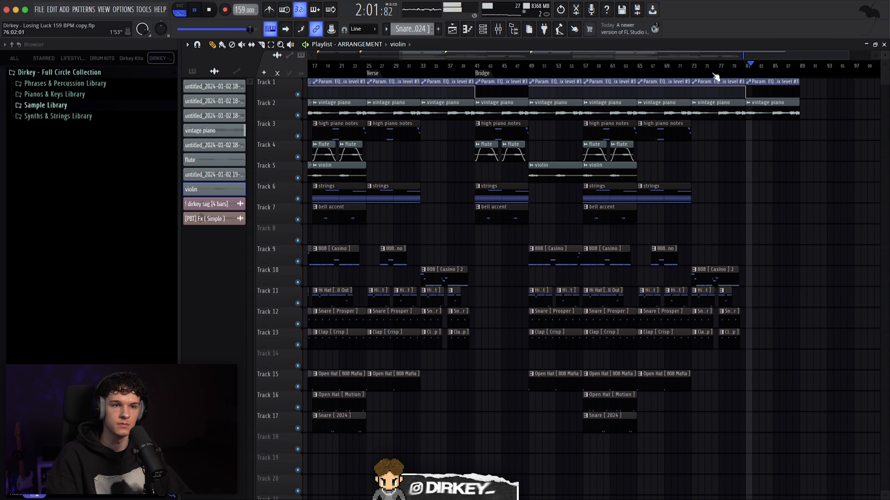
Try a copy of the bar 57 drum and 808 clips under the final section at bar 81, and remove it after listening.
drag(696, 413, 629, 281)
drag(610, 462, 596, 241)
drag(609, 247, 770, 259)
click(734, 67)
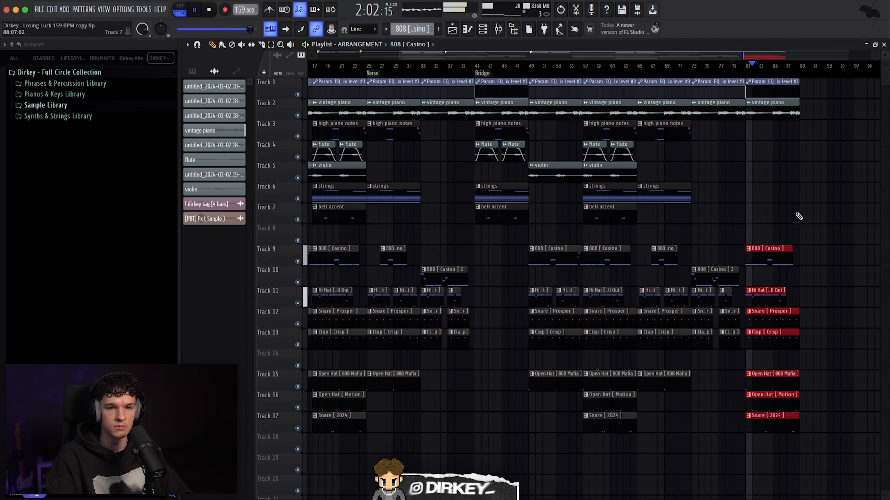
key(space)
key(Delete)
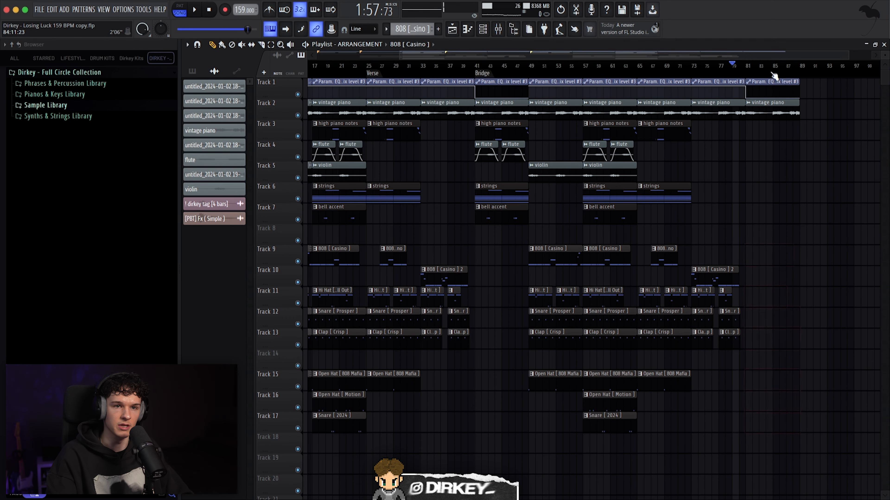
Place the Transition [ Swoosh ] sample on track 18, starting just before the hook at bar 9, and play the transition.
scroll(774, 75, up, 2)
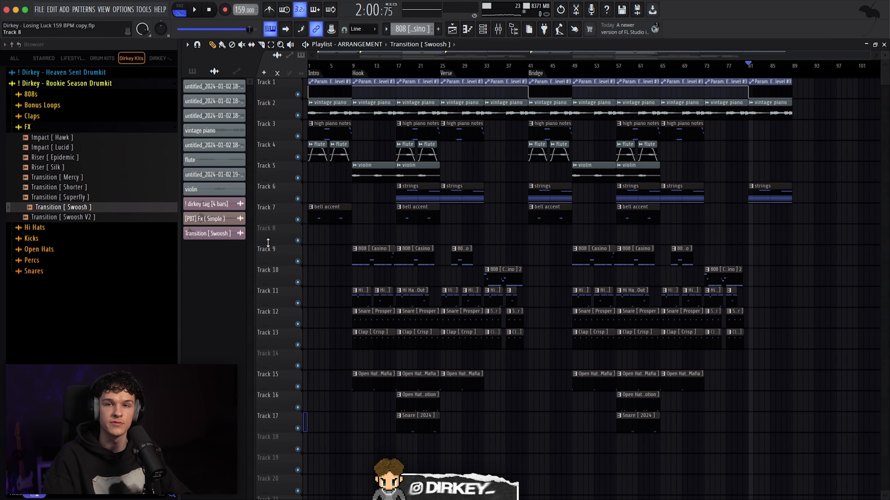
drag(356, 448, 353, 424)
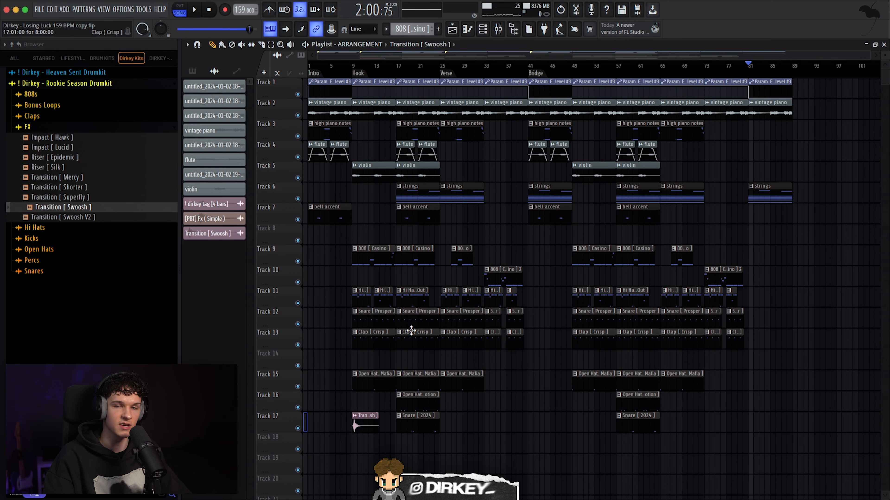
scroll(345, 73, up, 6)
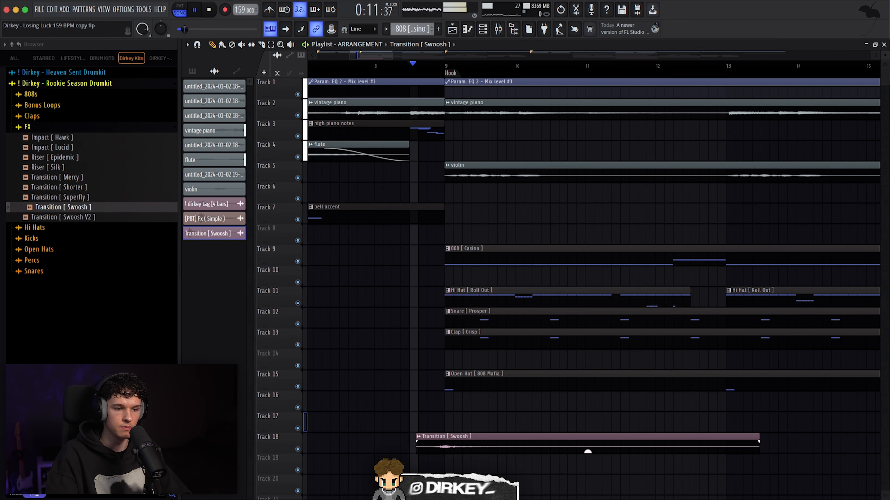
scroll(406, 67, down, 6)
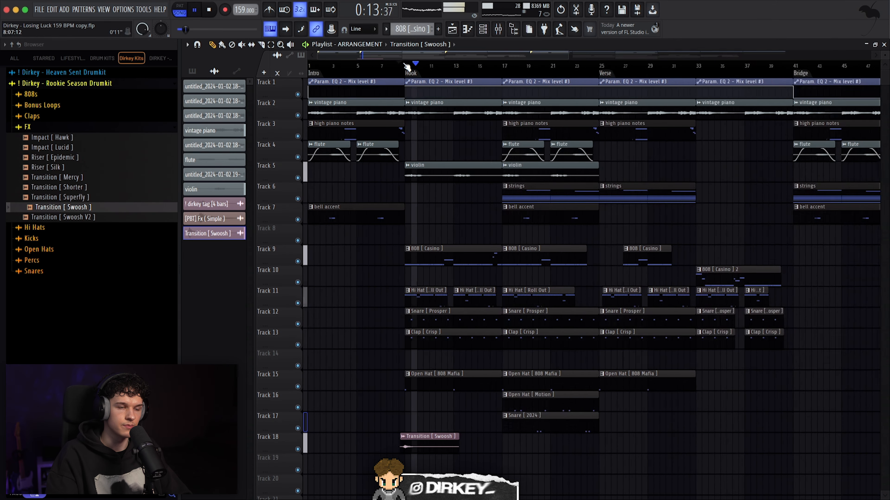
Copy the Transition [ Swoosh ] clip on track 18 to just before the verse at bar 25 and into the second hook.
scroll(407, 67, down, 3)
key(space)
click(477, 437)
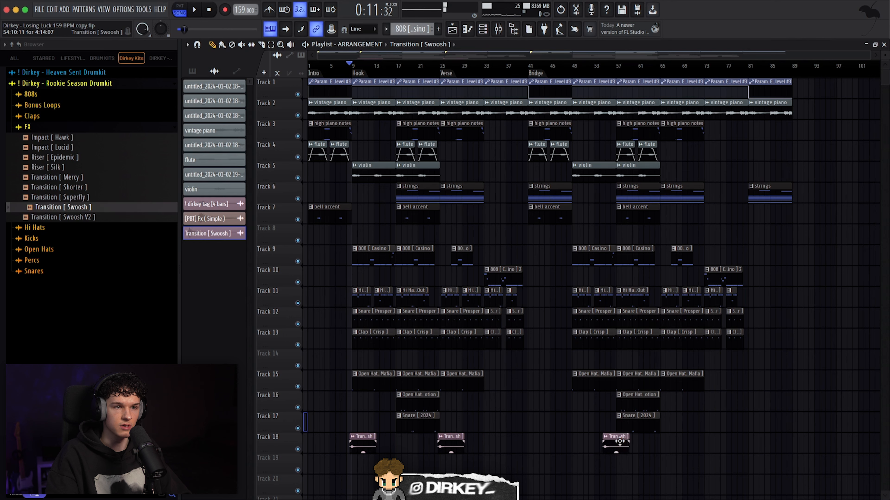
click(532, 480)
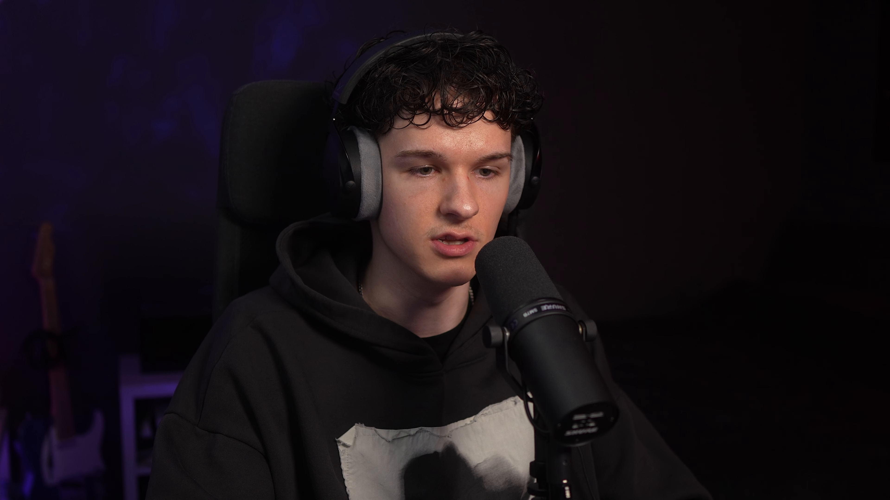